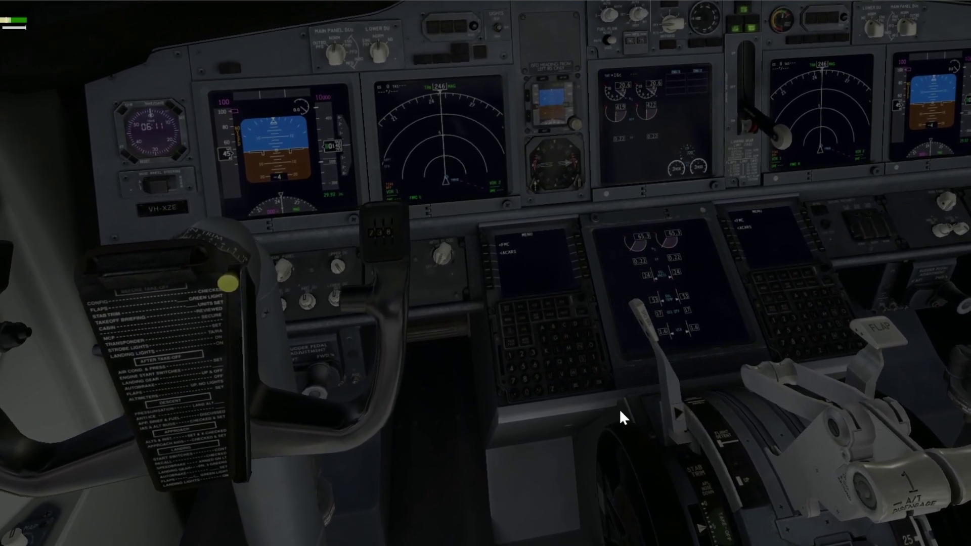
Zoom the cockpit view in on the left CDU and open the FMC from its MENU page
scroll(556, 364, up, 3)
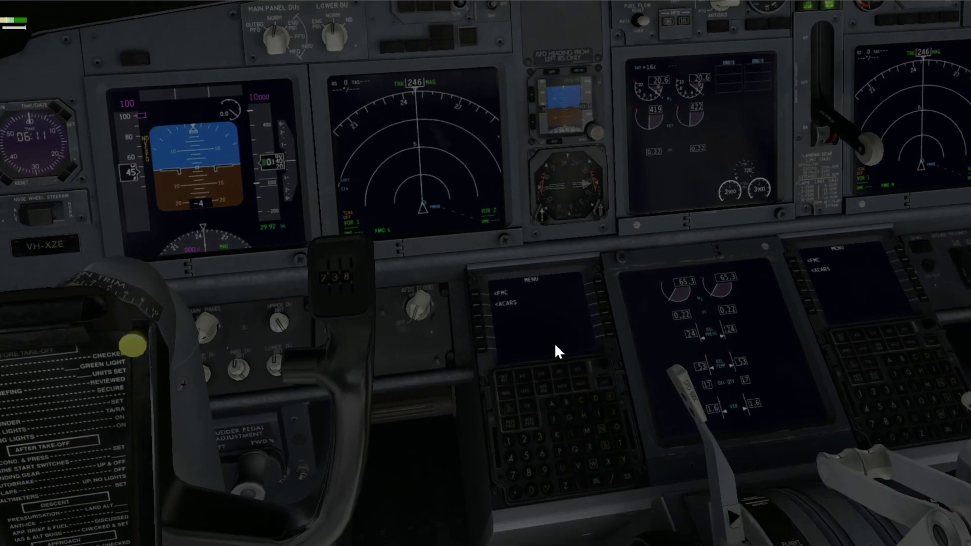
scroll(555, 343, up, 3)
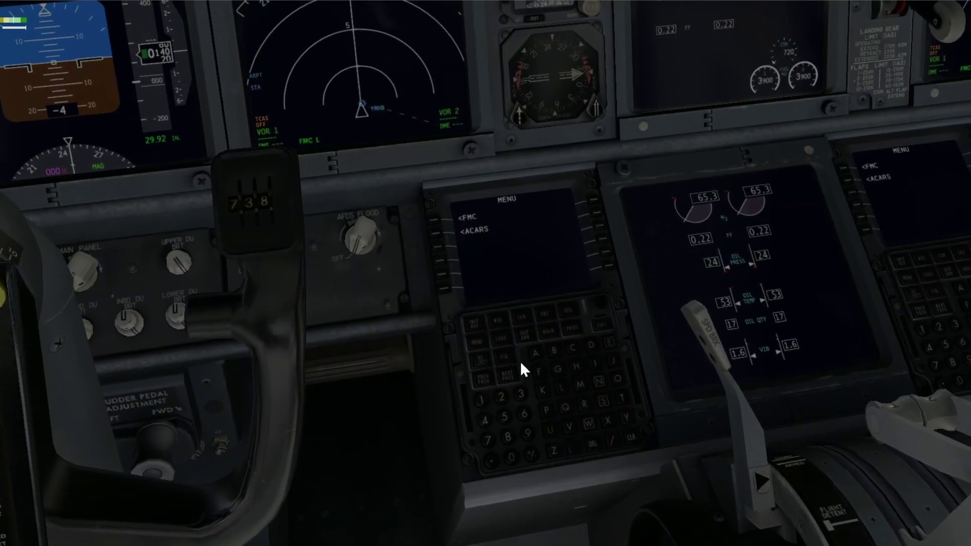
scroll(519, 362, up, 4)
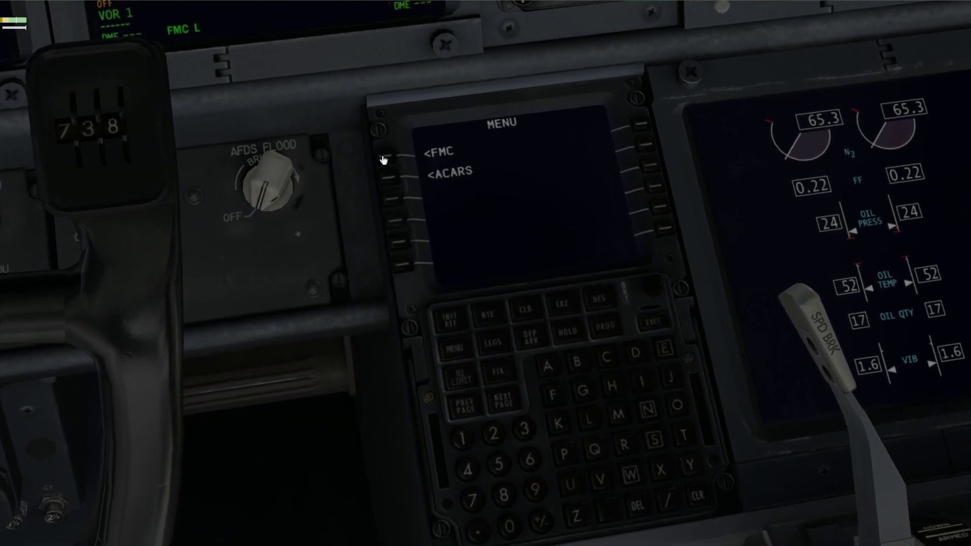
click(382, 158)
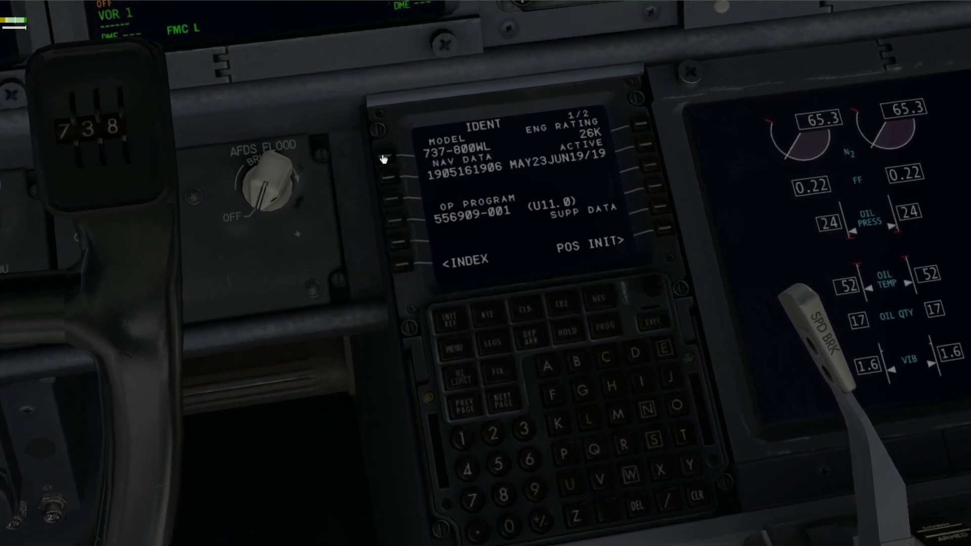
On the RTE page, enter origin KLAX and destination KLAS
click(483, 309)
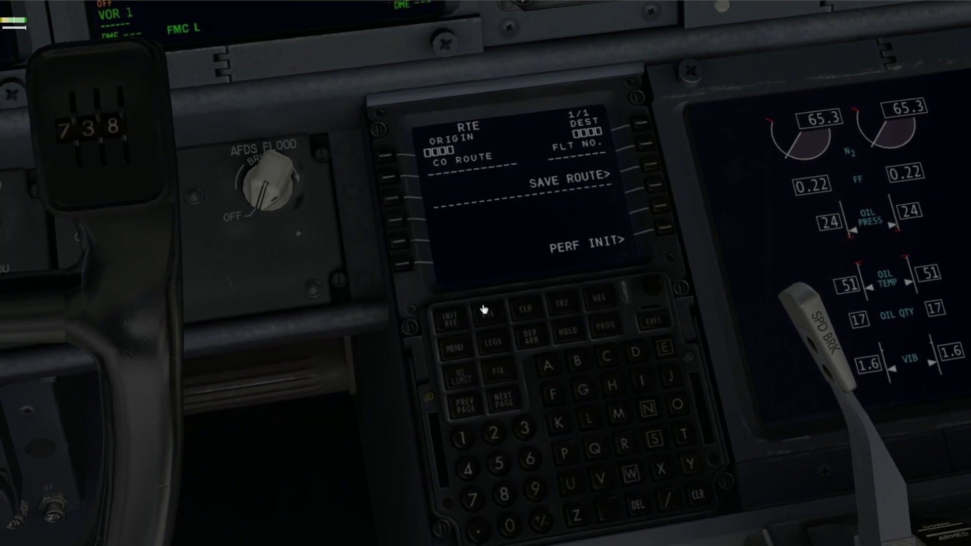
click(559, 425)
click(586, 421)
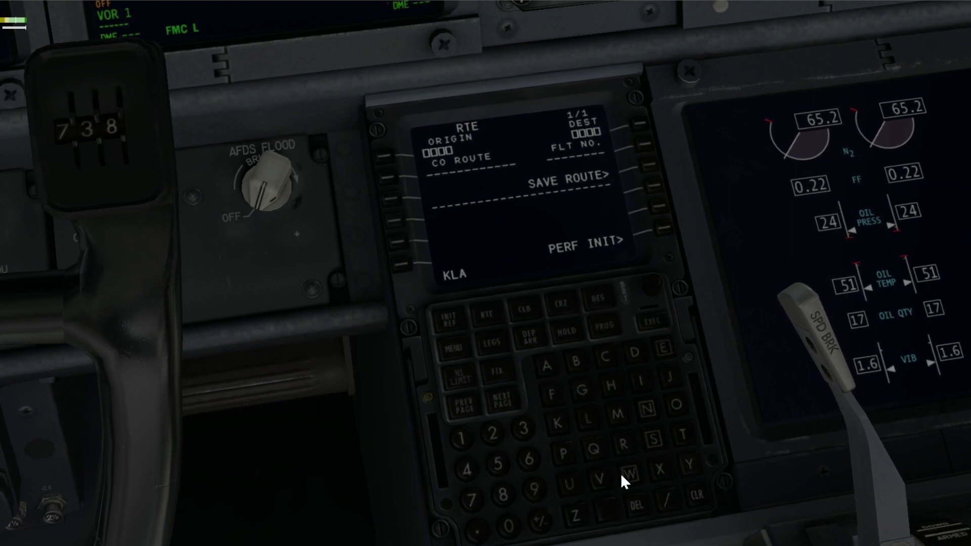
click(659, 469)
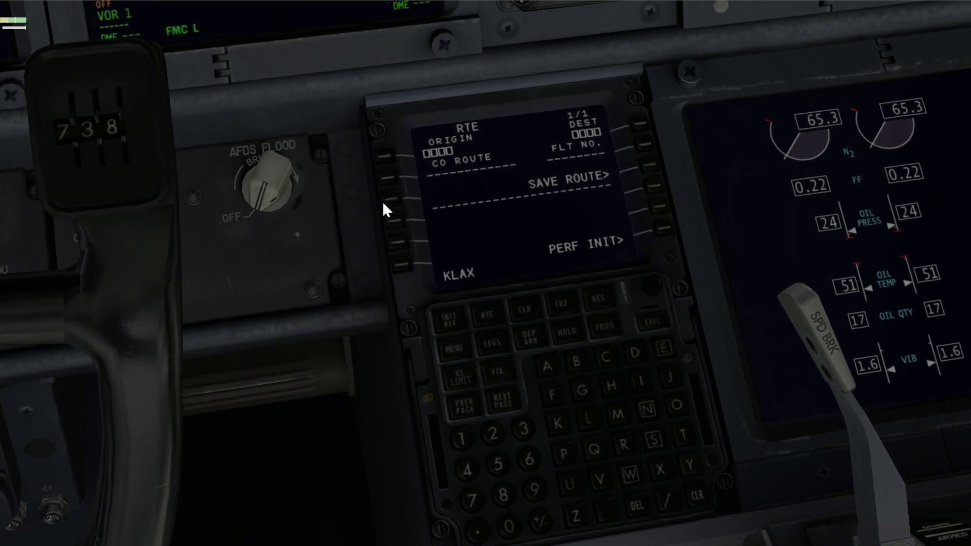
click(383, 156)
click(564, 422)
click(547, 365)
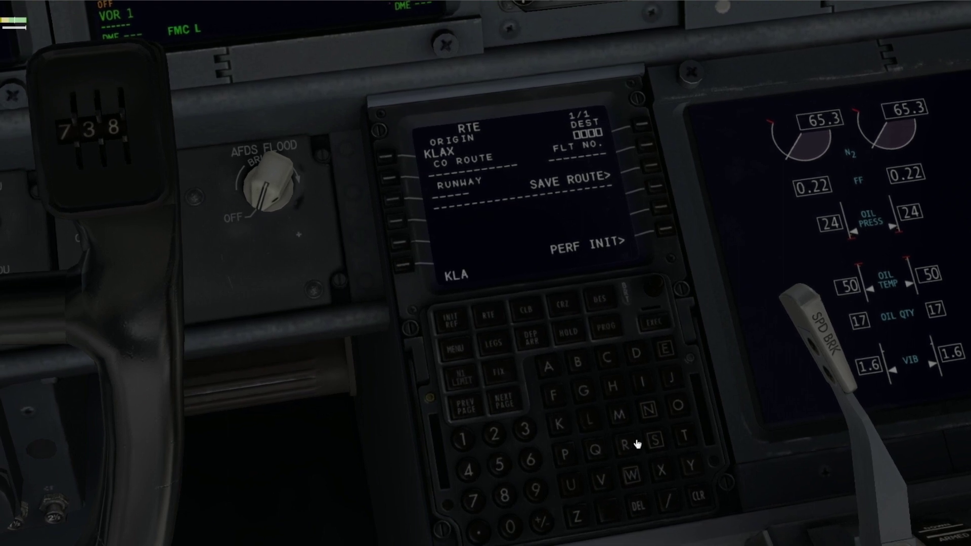
click(653, 438)
click(639, 124)
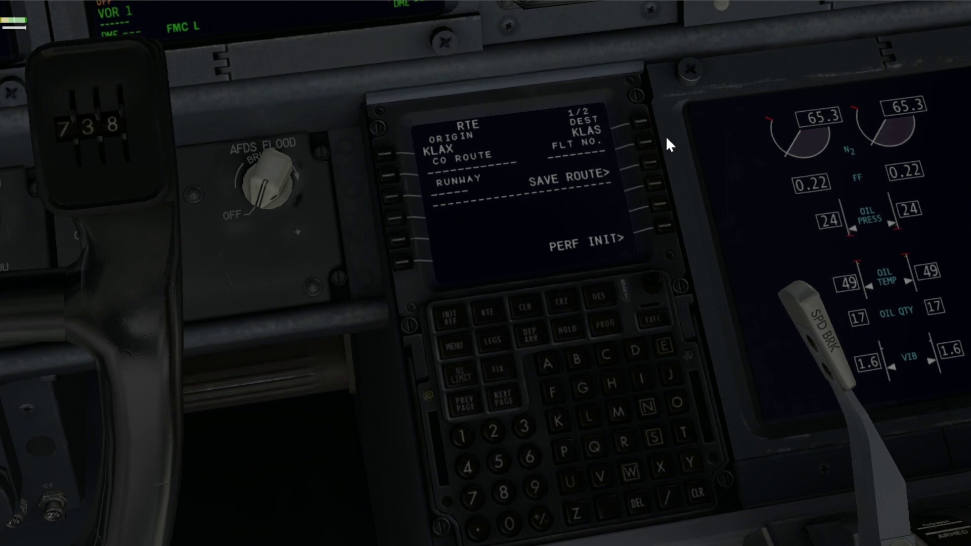
Enter AAL568 as the flight number
click(549, 368)
click(549, 369)
click(589, 422)
click(504, 466)
click(503, 493)
click(647, 145)
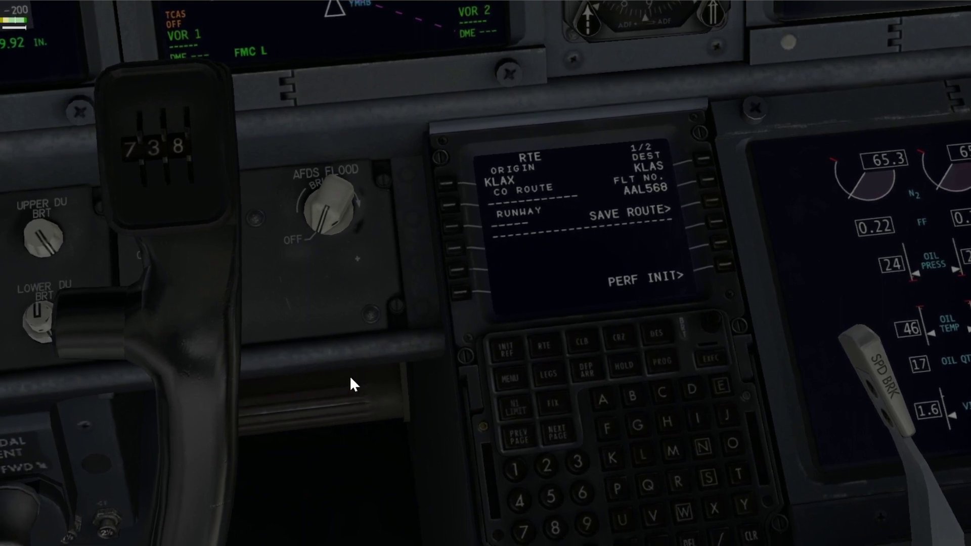
click(191, 537)
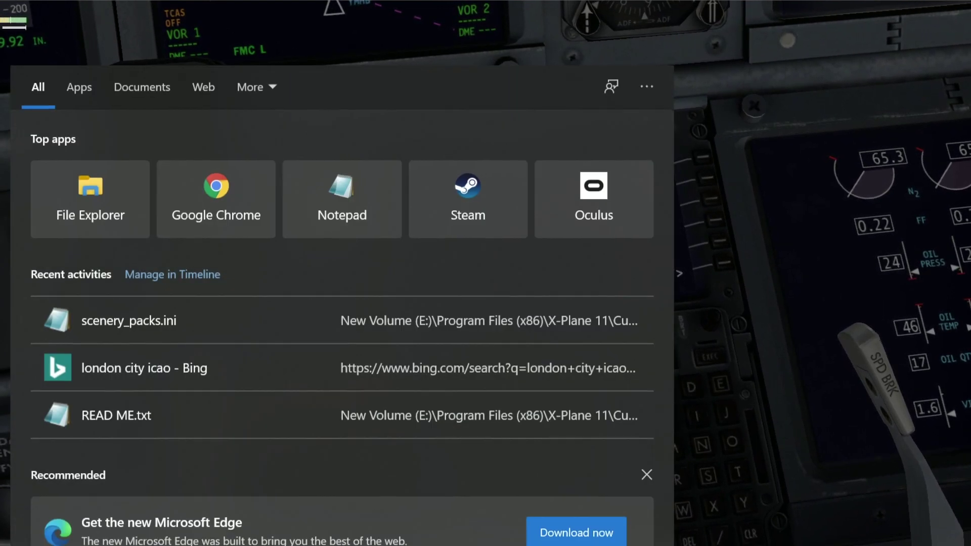
Search Windows for 'flight', open the Flight Simulator X Files folder, then close it
text(f)
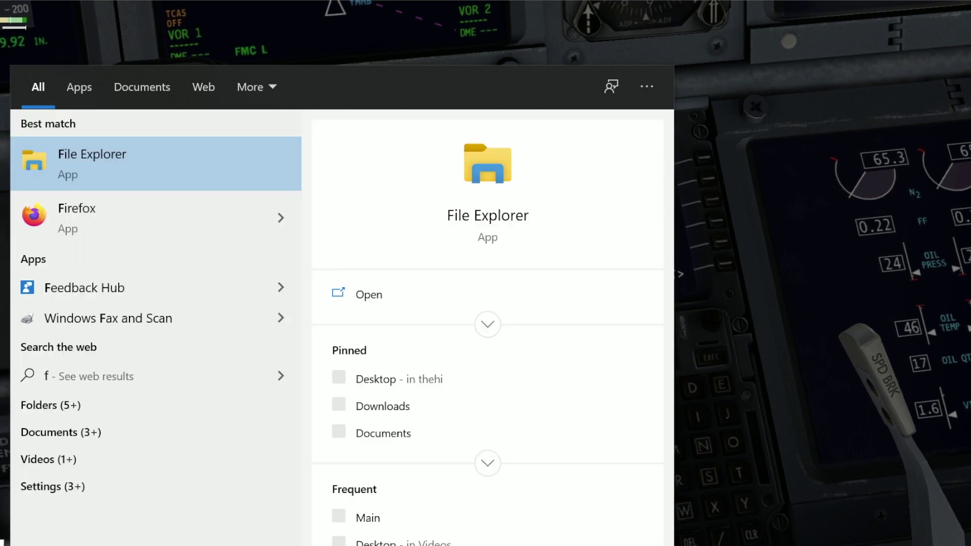
text(light)
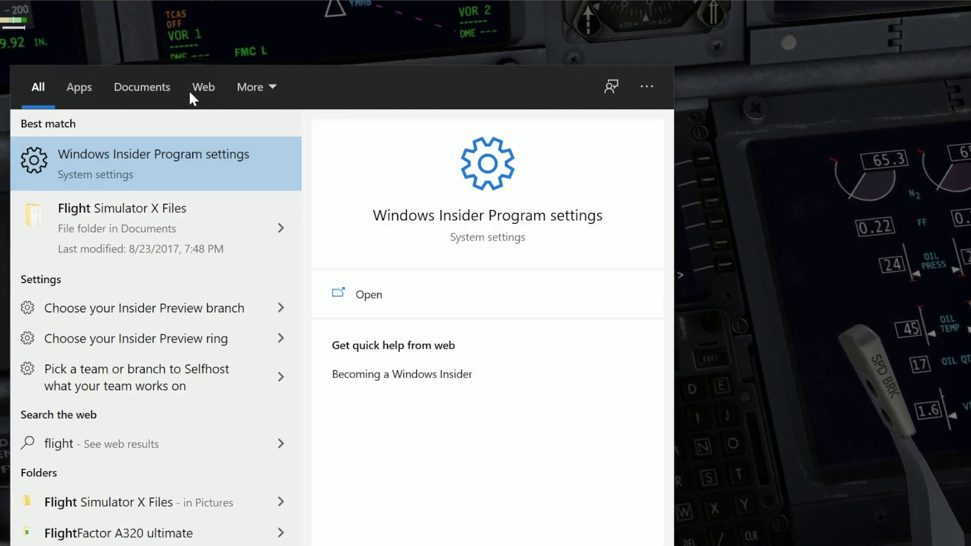
click(91, 235)
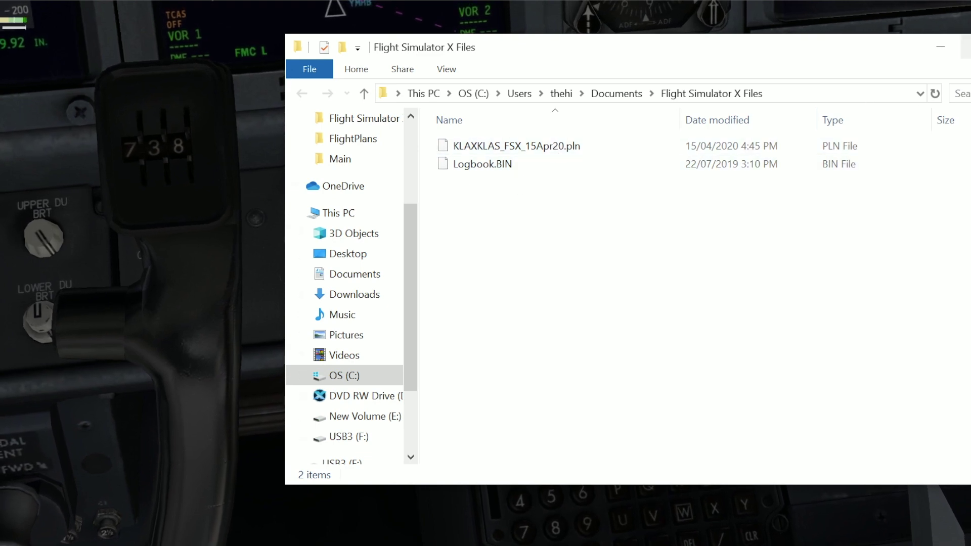
click(271, 481)
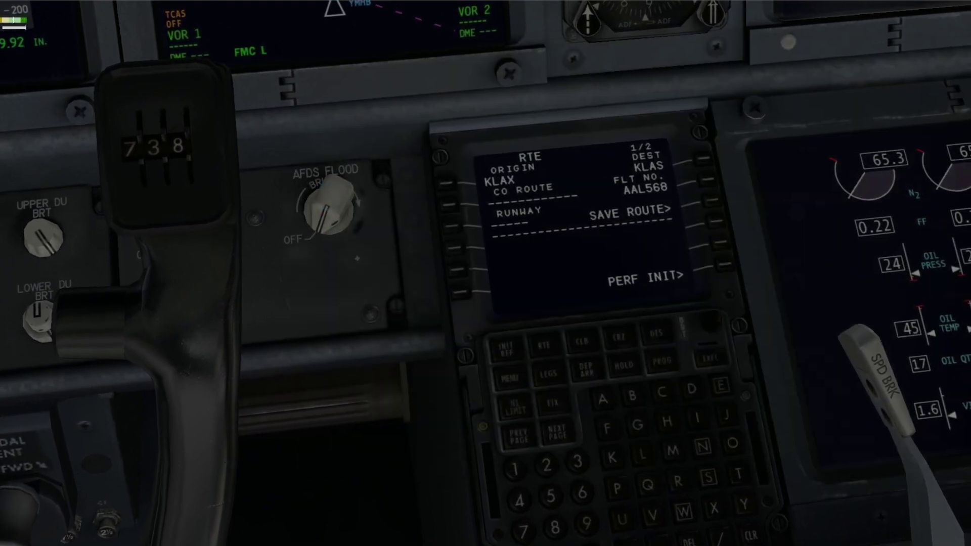
In a new Explorer window, browse from Custom Scenery up to X-Plane 11, then into Output\FMS plans
key(super+e)
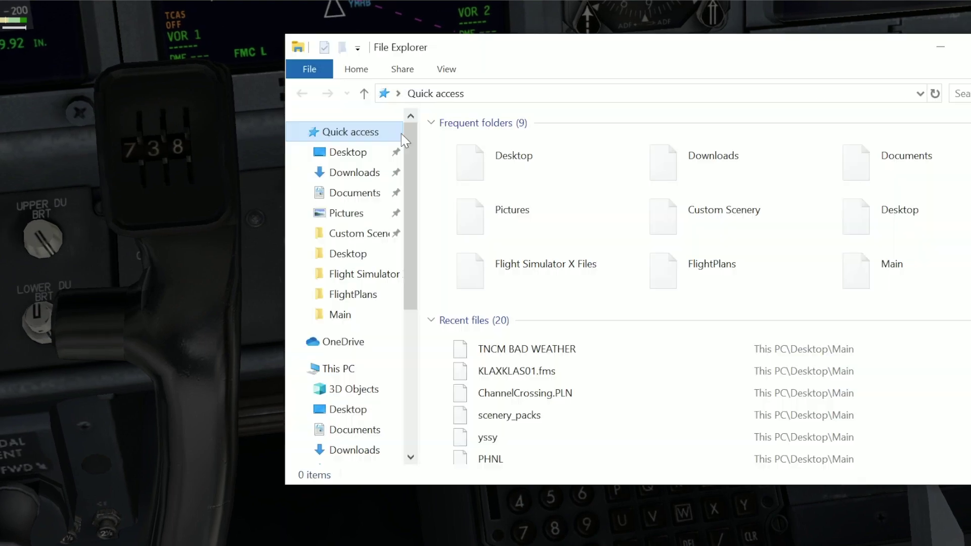
double_click(748, 215)
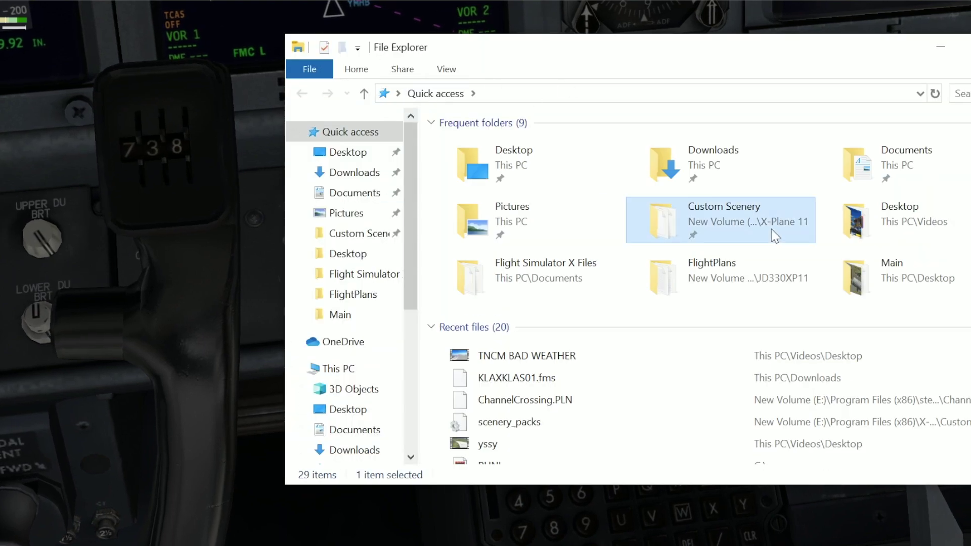
click(677, 93)
scroll(553, 329, down, 10)
scroll(534, 362, up, 10)
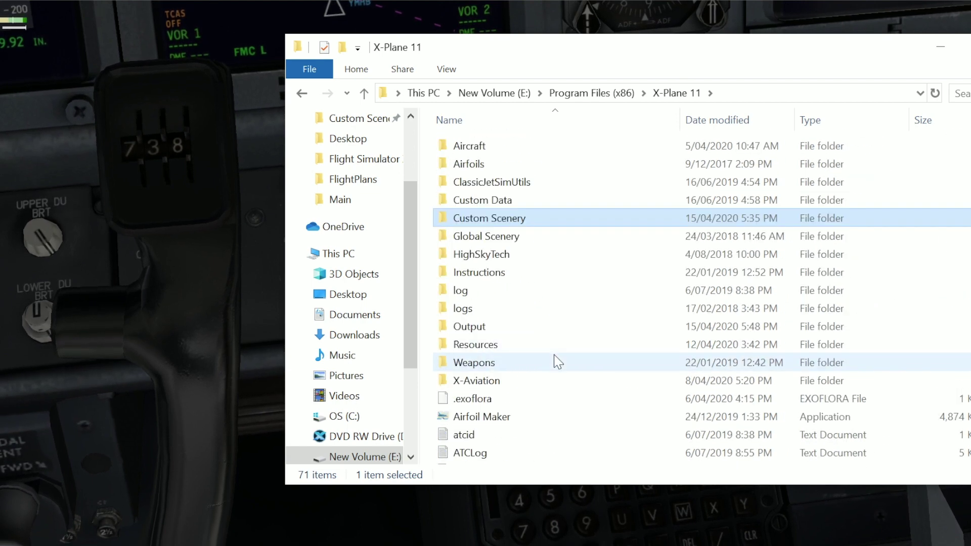
double_click(513, 327)
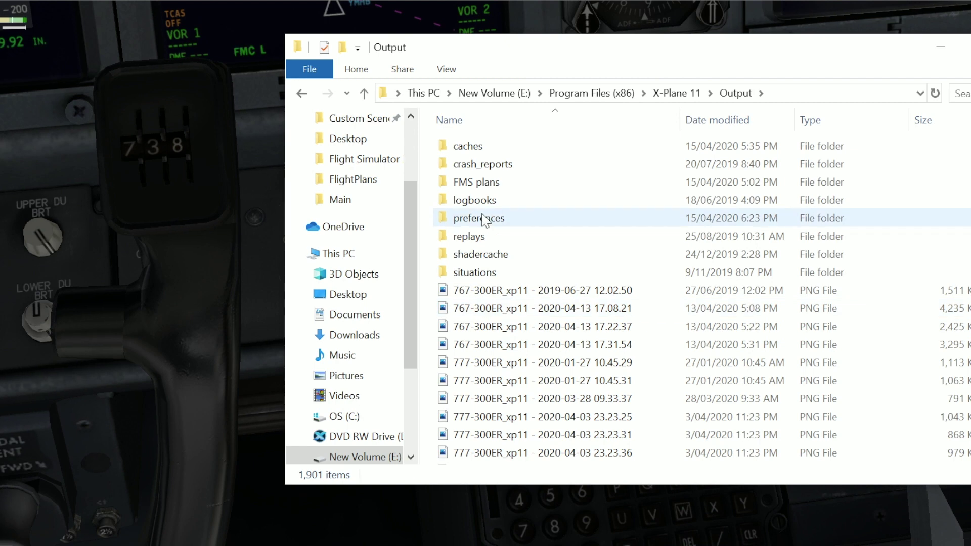
double_click(478, 183)
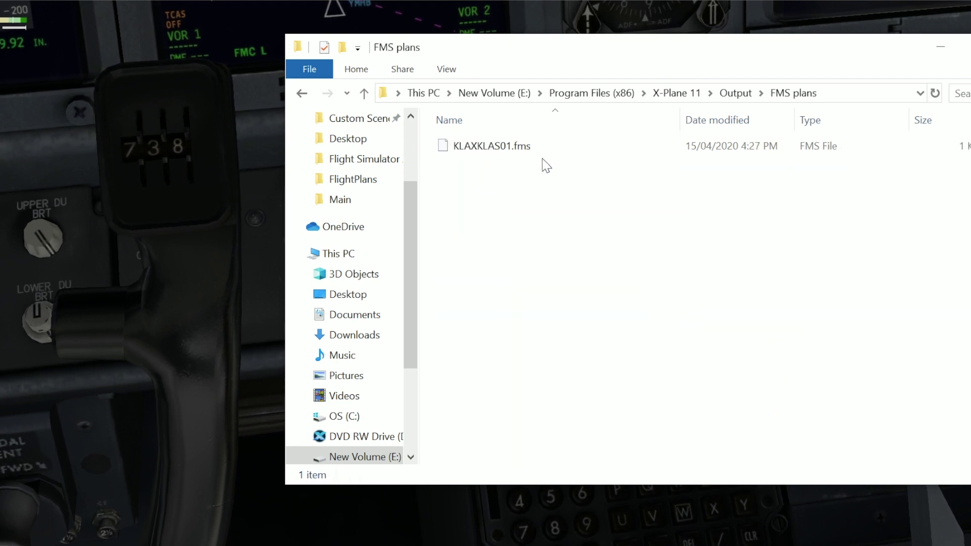
drag(508, 147, 512, 190)
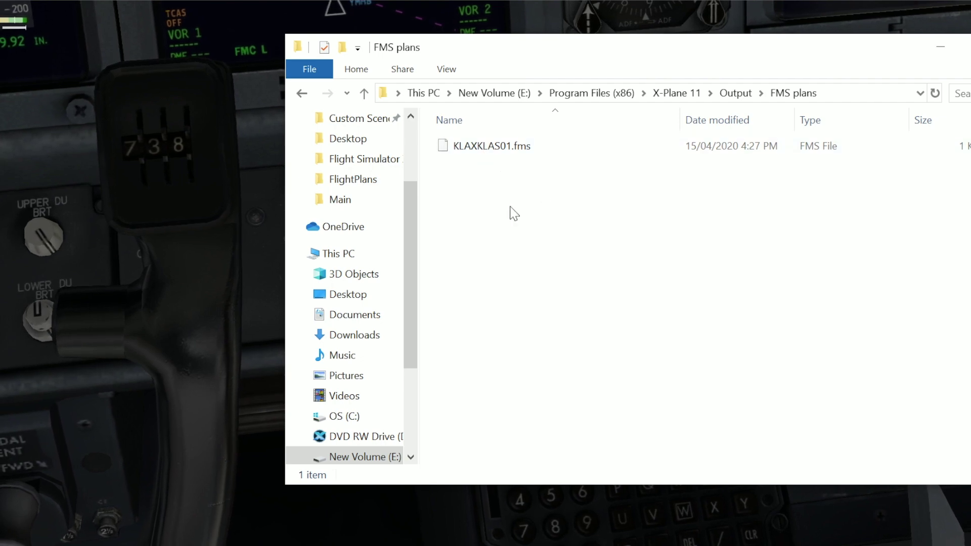
drag(489, 162, 501, 195)
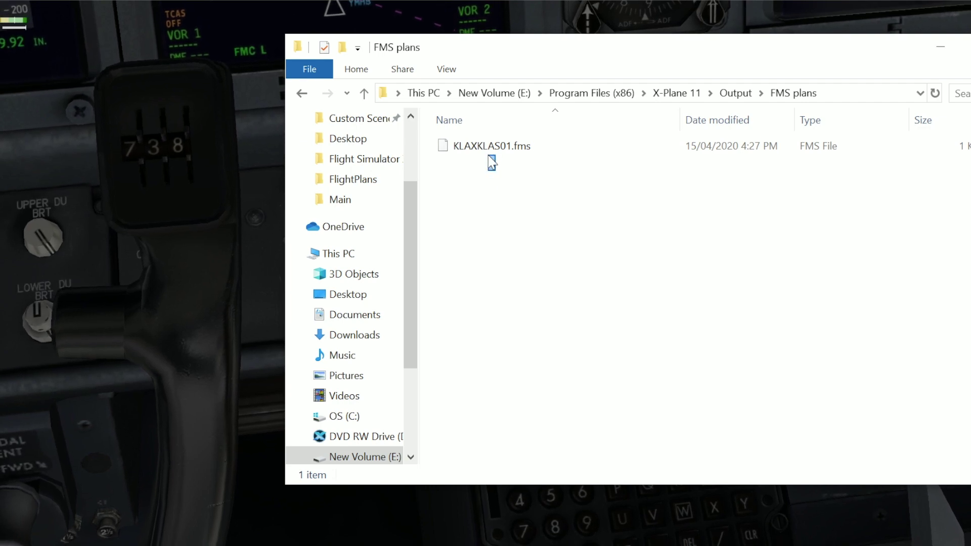
drag(491, 163, 494, 166)
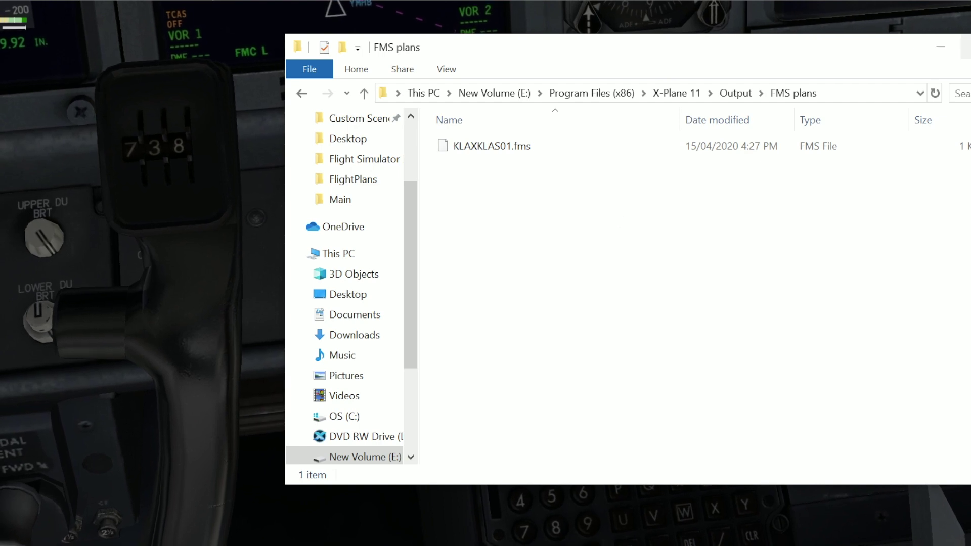
key(alt+Tab)
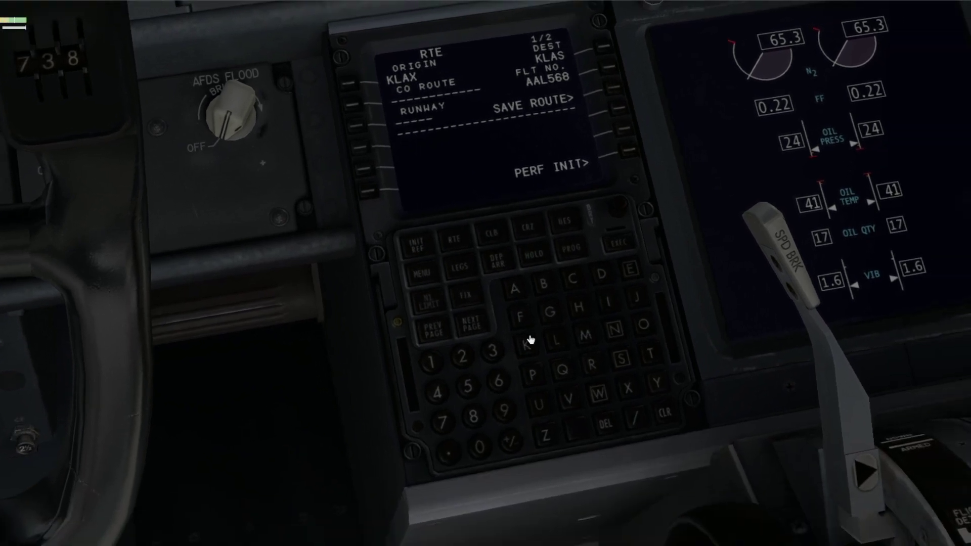
Key KLAXKLAS01 into the scratchpad and load it as the CO ROUTE
click(535, 347)
click(558, 341)
click(515, 289)
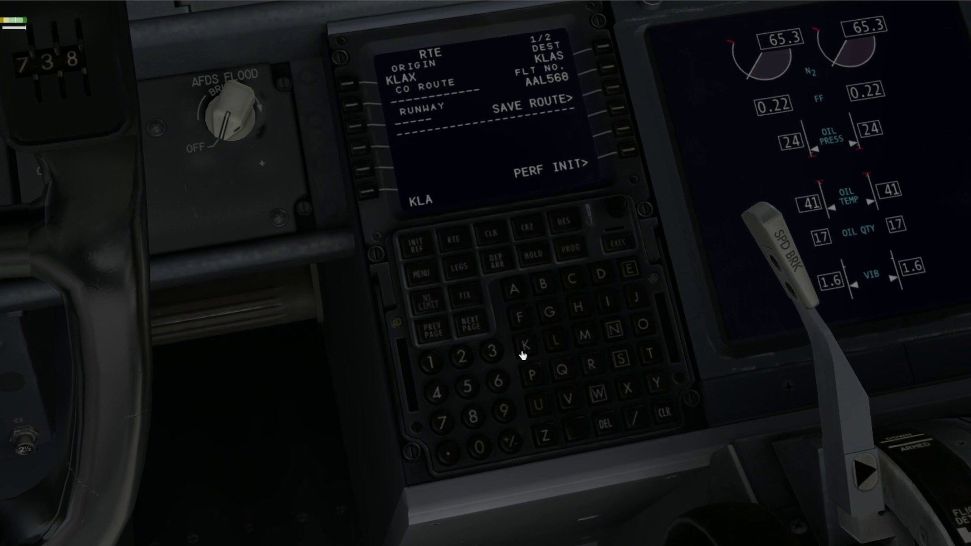
click(627, 387)
click(533, 347)
click(552, 344)
click(522, 289)
click(616, 360)
click(480, 447)
click(436, 361)
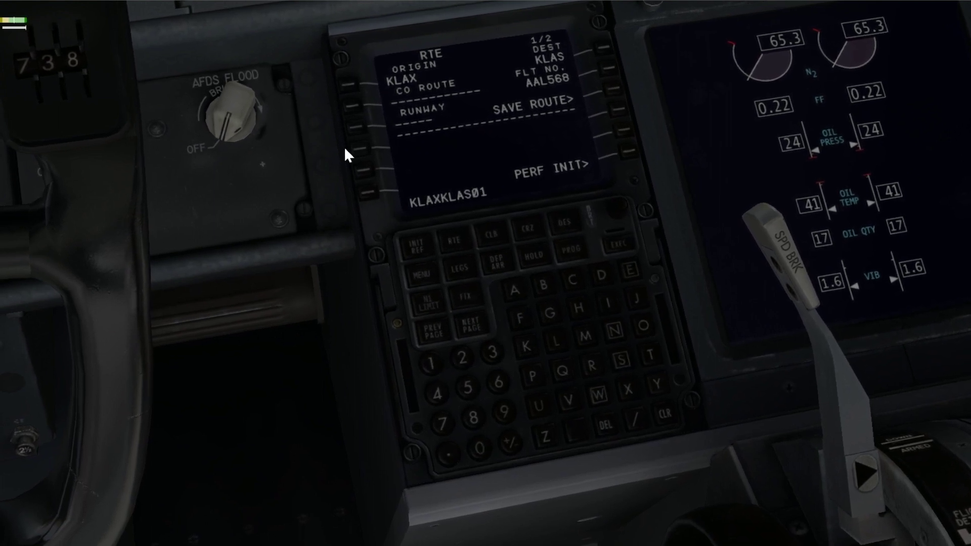
click(353, 105)
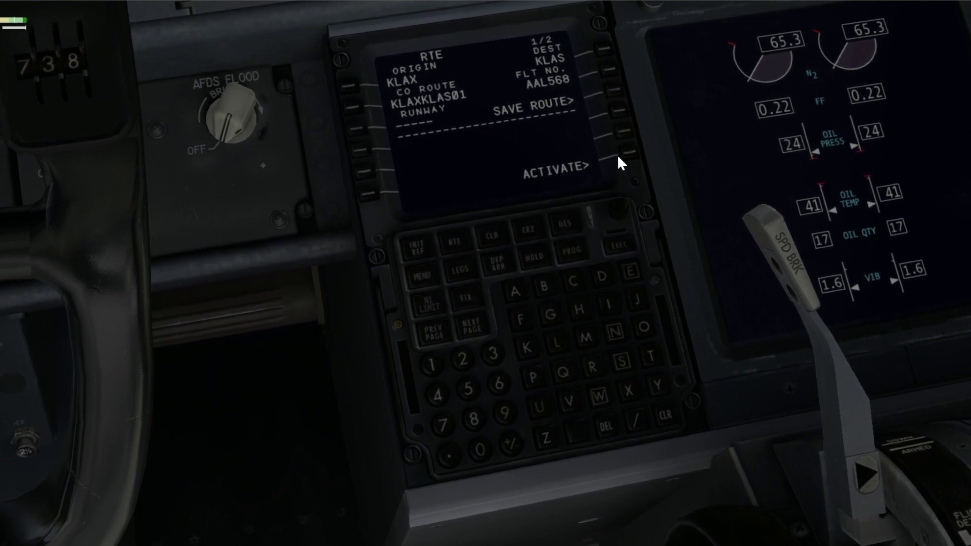
Activate and execute the KLAXKLAS01 route, then view route page 2
click(631, 156)
click(620, 242)
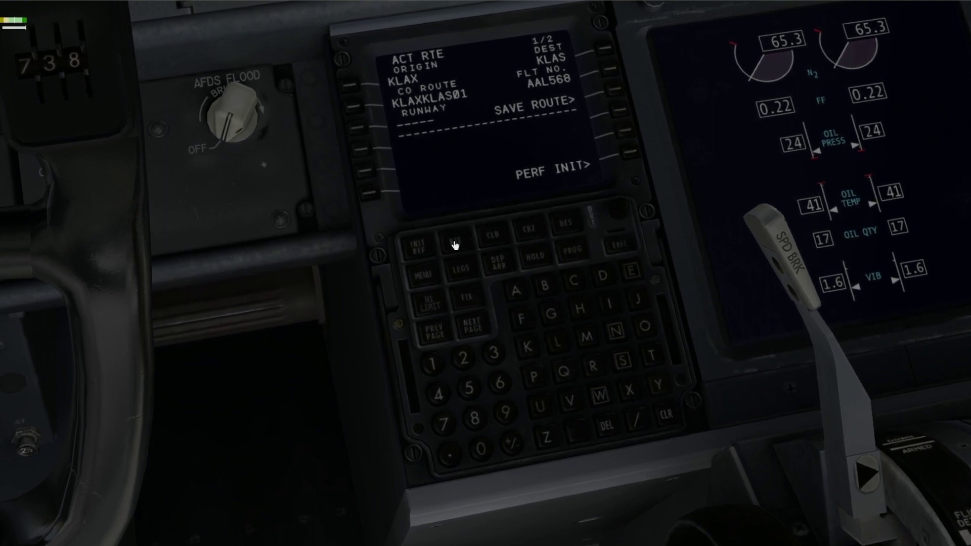
click(476, 325)
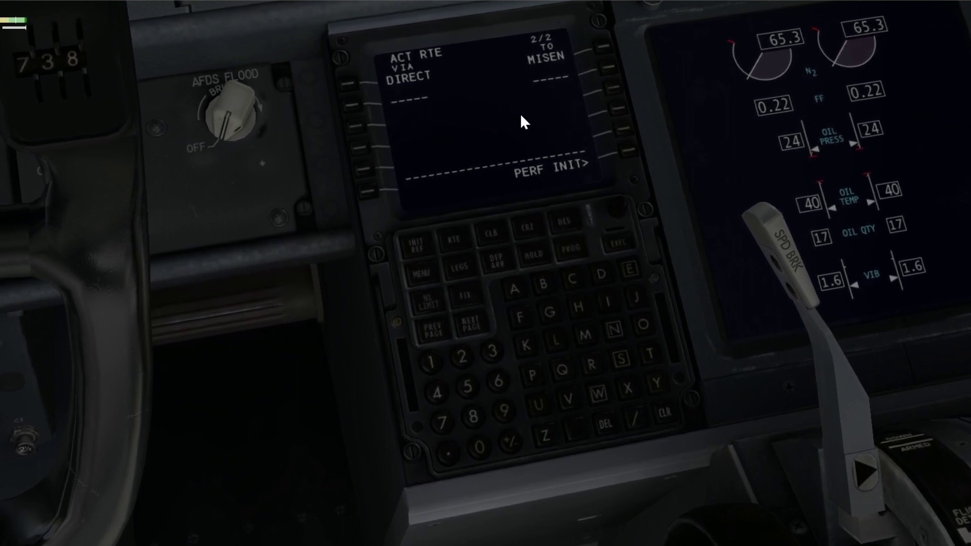
Select KLAX runway 07L with the CHATY5 departure, execute, and return to DEP/ARR INDEX
click(494, 265)
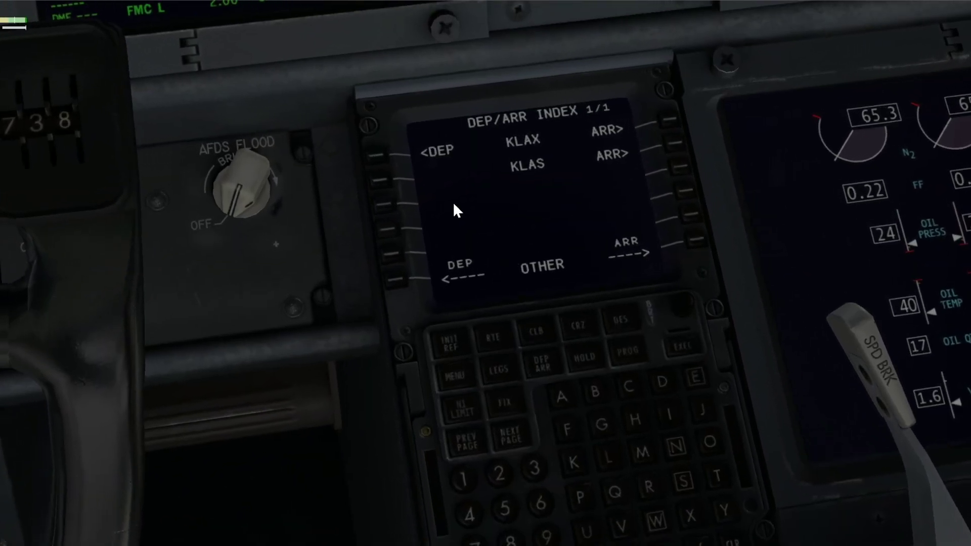
click(372, 165)
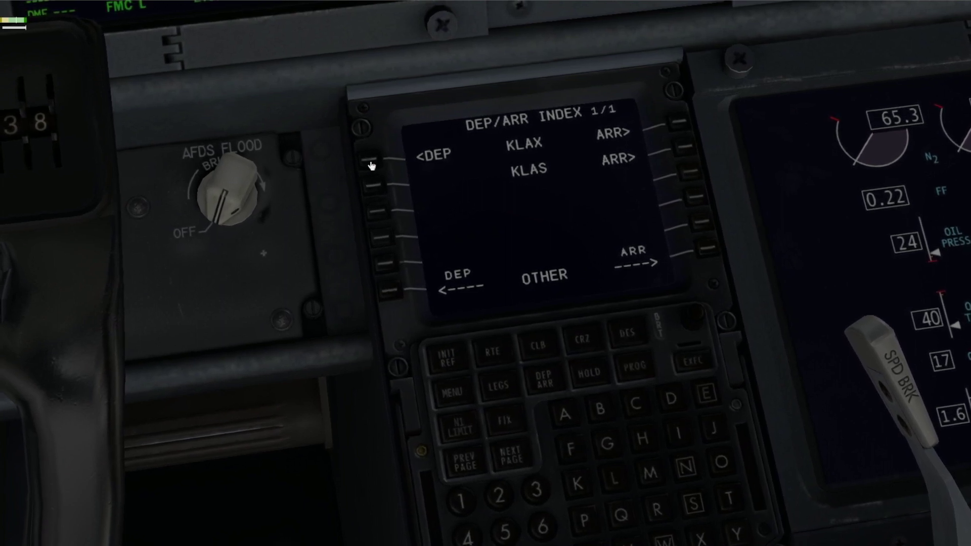
click(690, 176)
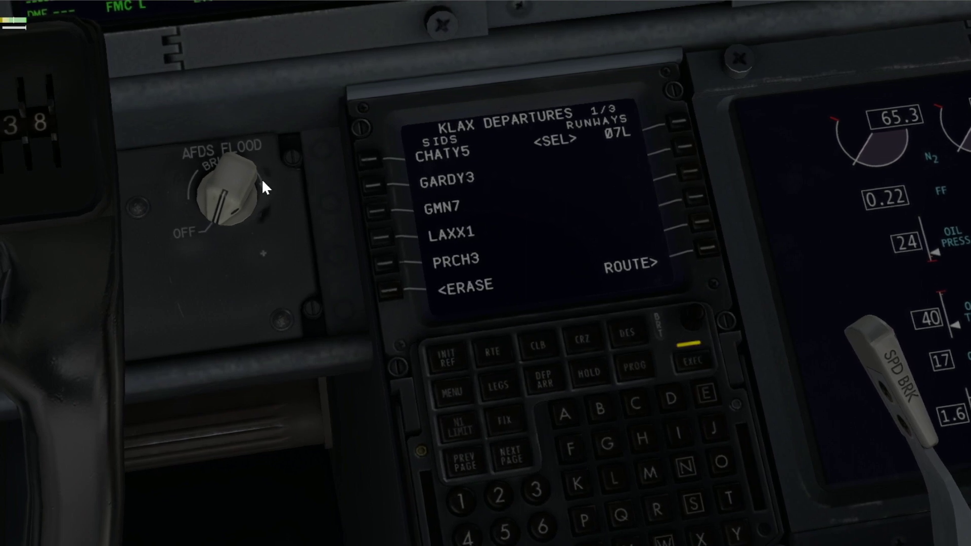
click(377, 163)
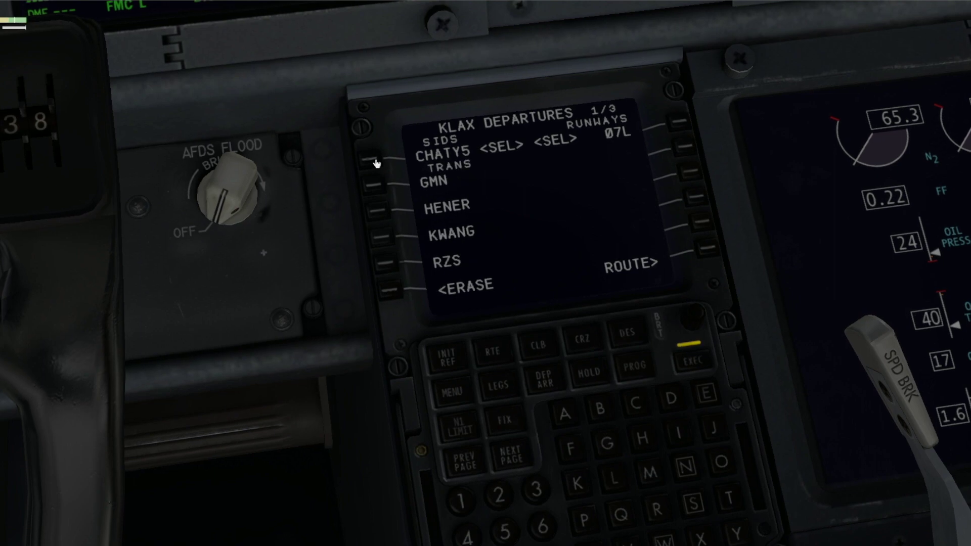
click(706, 254)
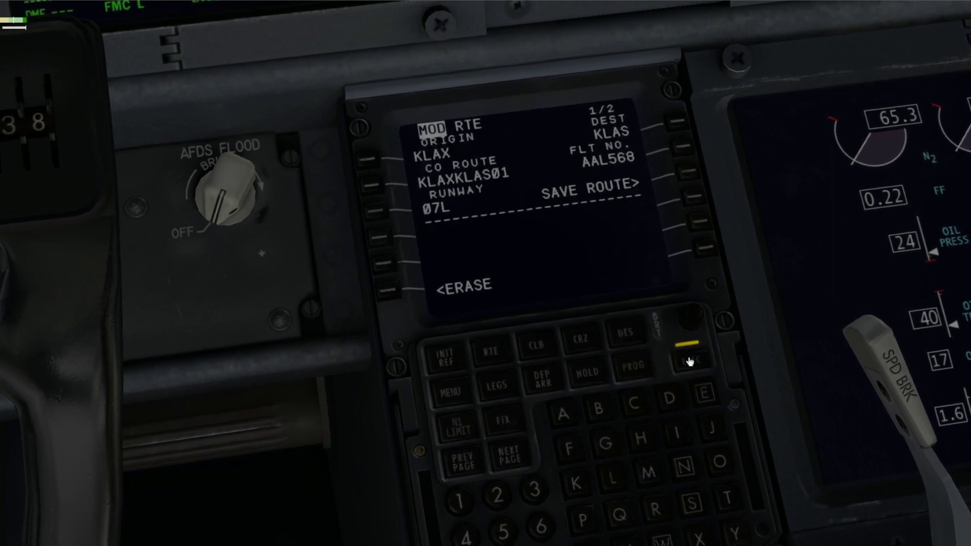
click(688, 357)
click(545, 385)
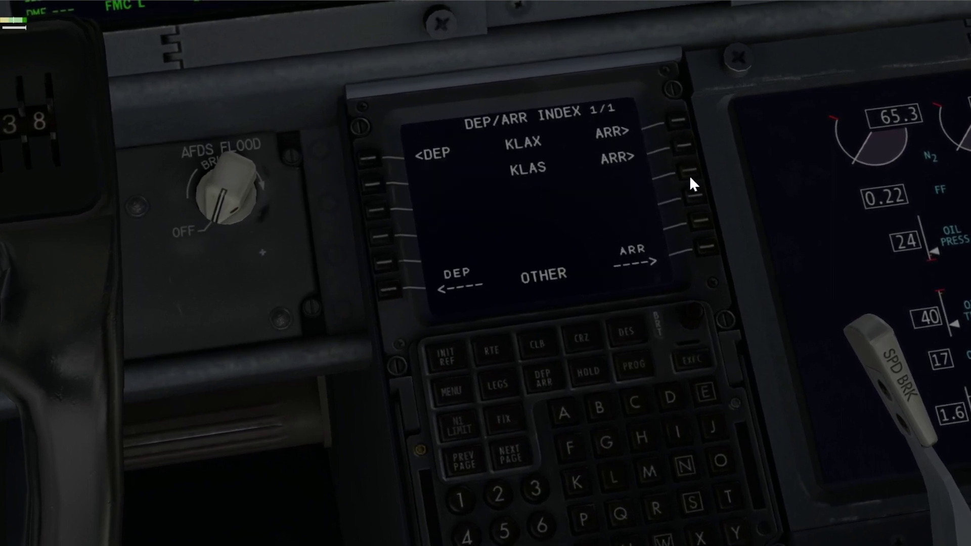
Select the KLAS RNV01R approach and CLARR3 arrival, execute, and view route page 2
click(684, 150)
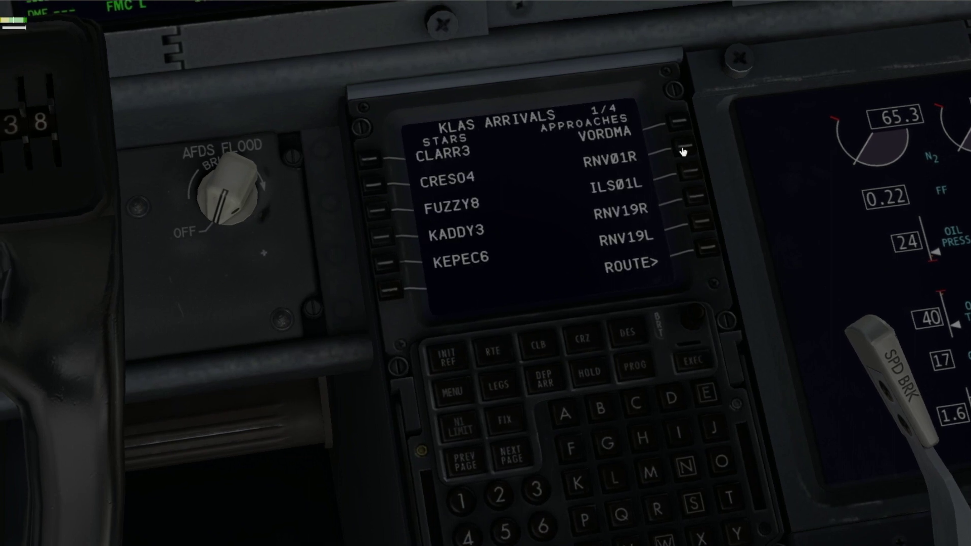
click(684, 150)
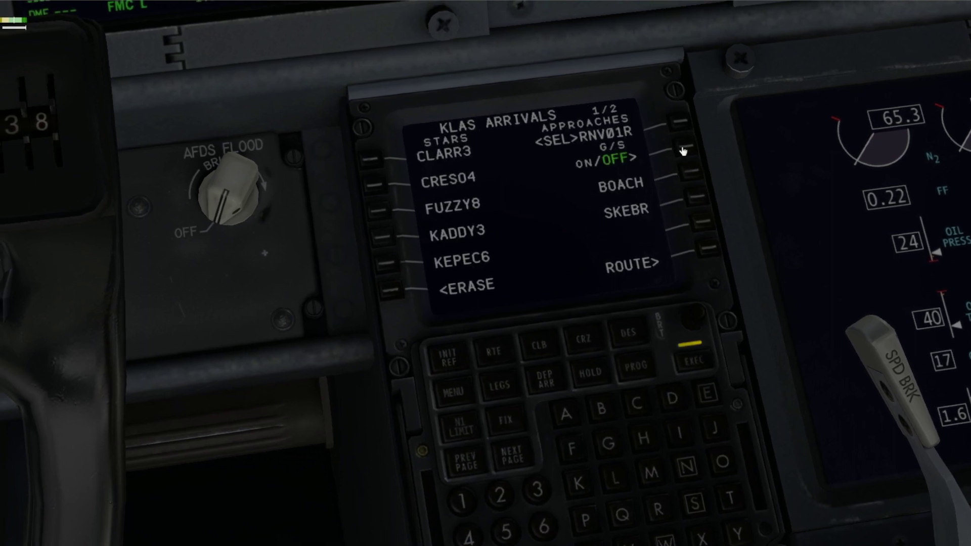
click(367, 158)
click(693, 358)
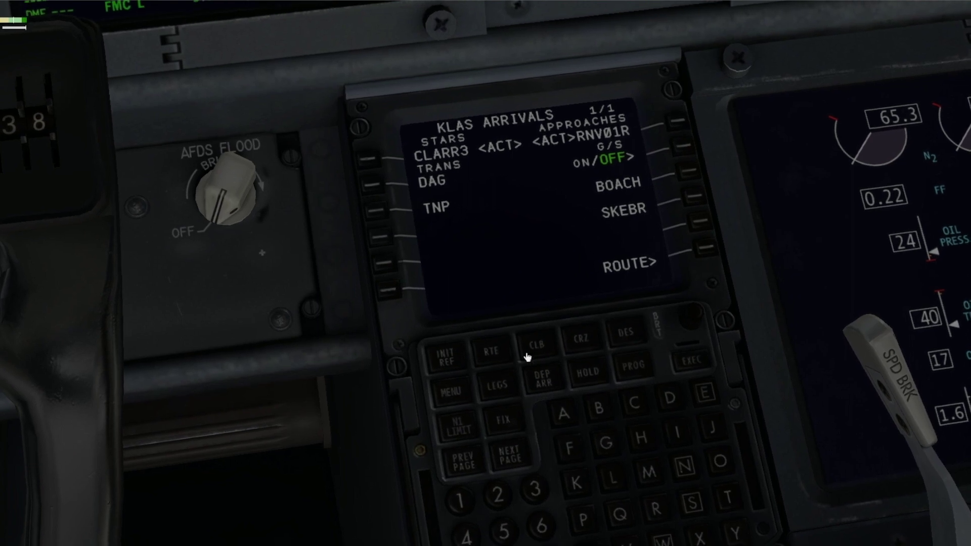
click(705, 252)
click(513, 465)
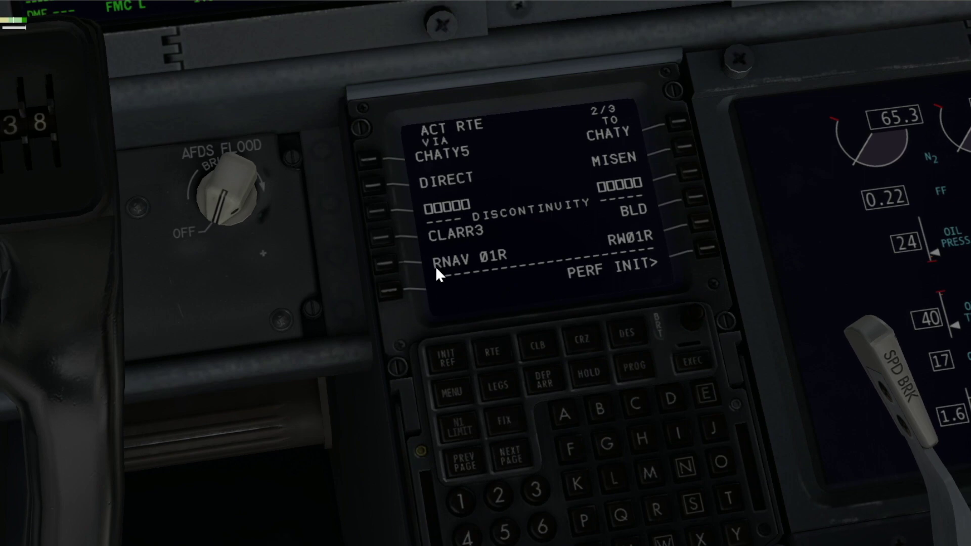
On LEGS, copy CLARR into the discontinuity after MISEN, execute, then recheck the route and legs
click(499, 387)
click(383, 264)
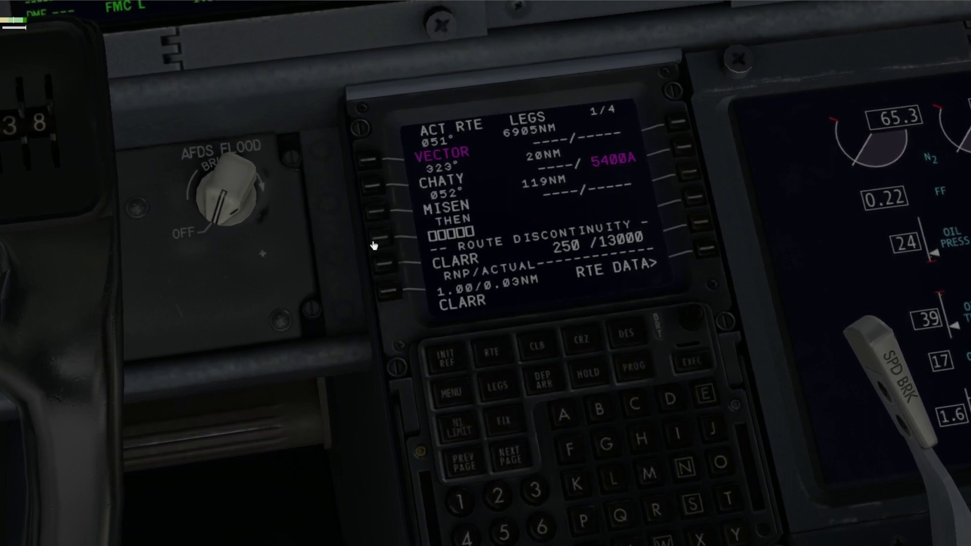
click(378, 238)
click(691, 362)
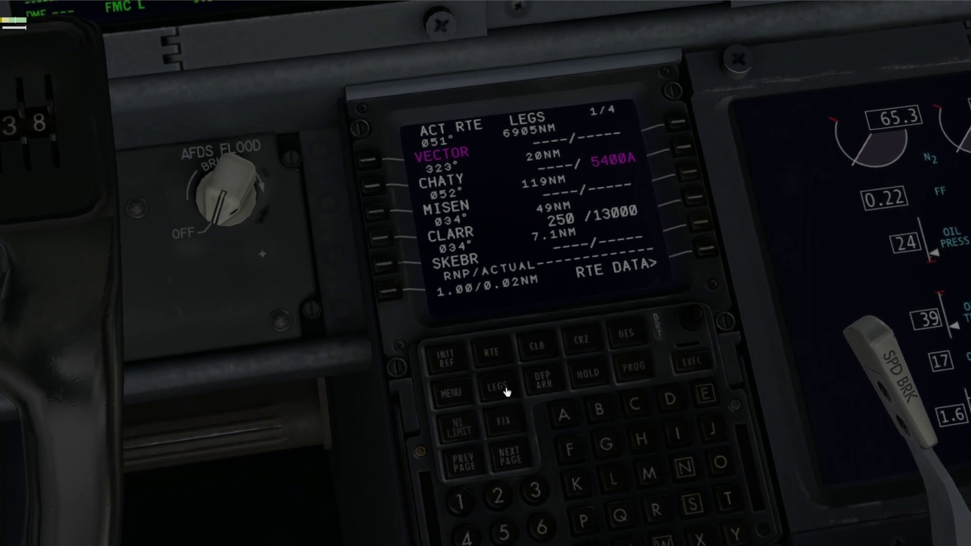
click(493, 358)
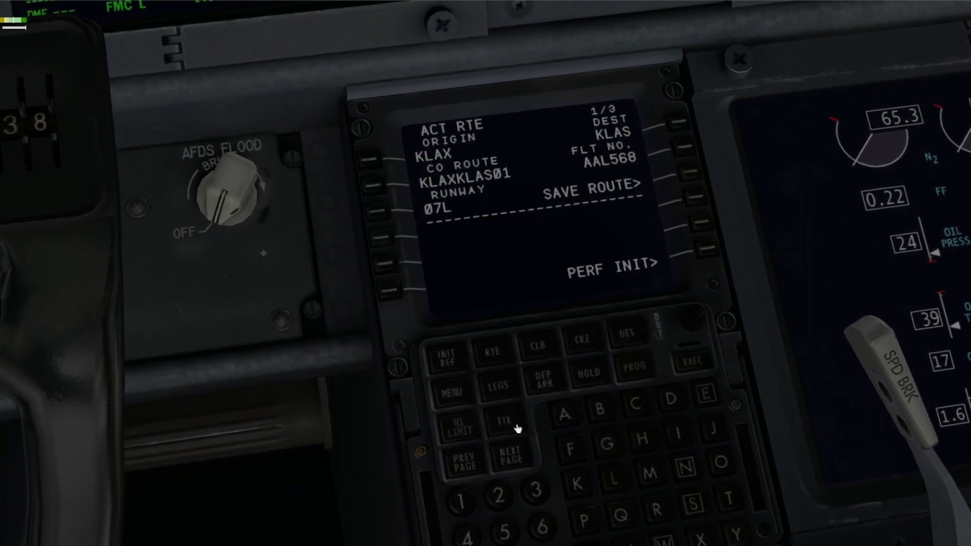
click(512, 455)
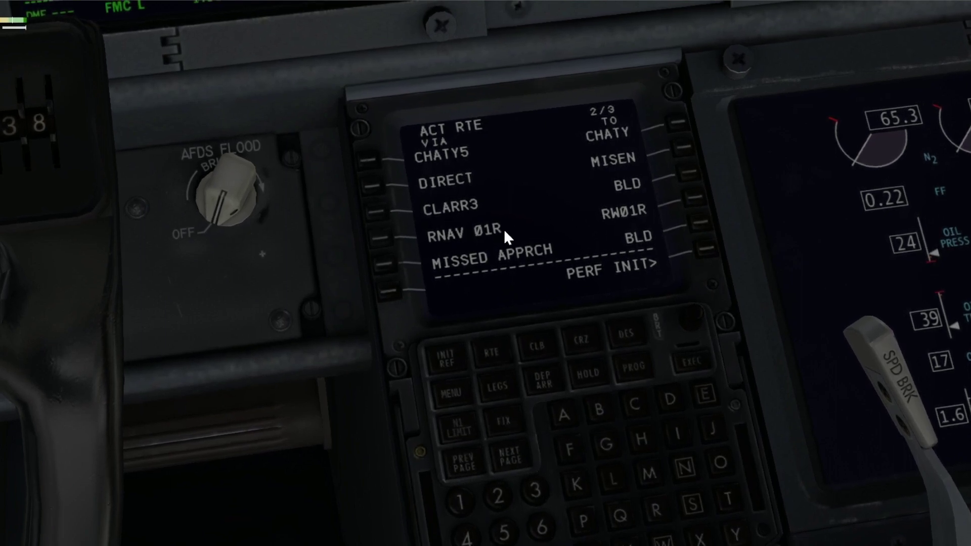
click(498, 394)
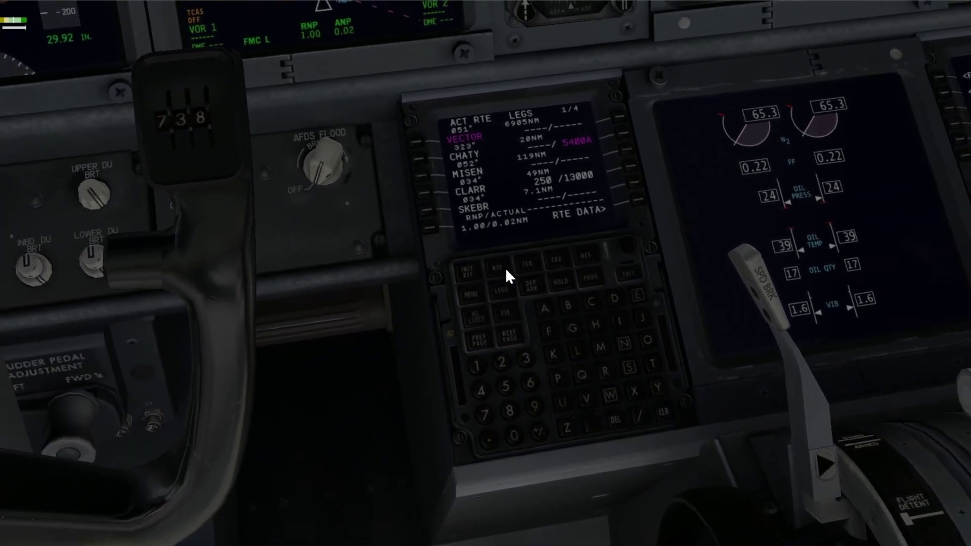
Review the LEGS, RTE and DEP/ARR pages, ending on RTE page 1/3 with the view zoomed out
click(497, 271)
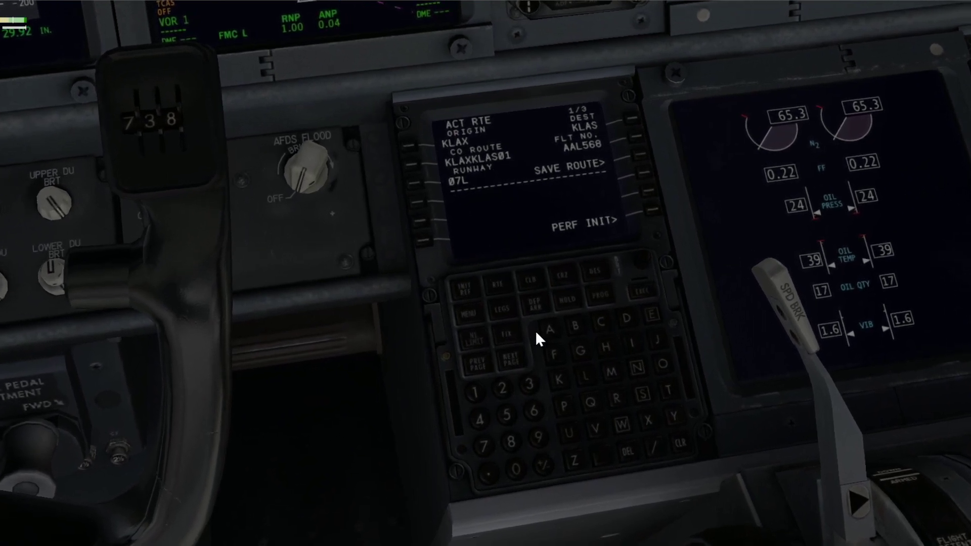
click(502, 310)
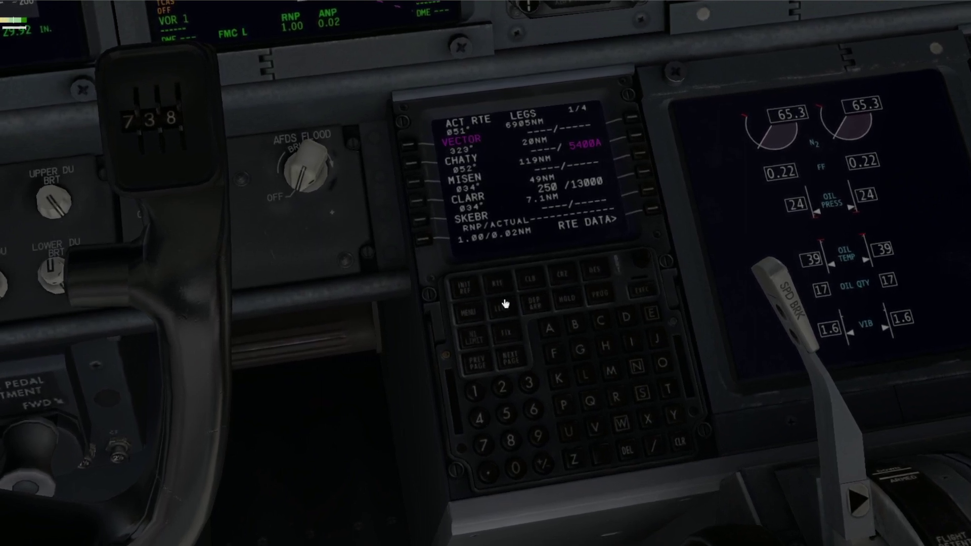
click(499, 286)
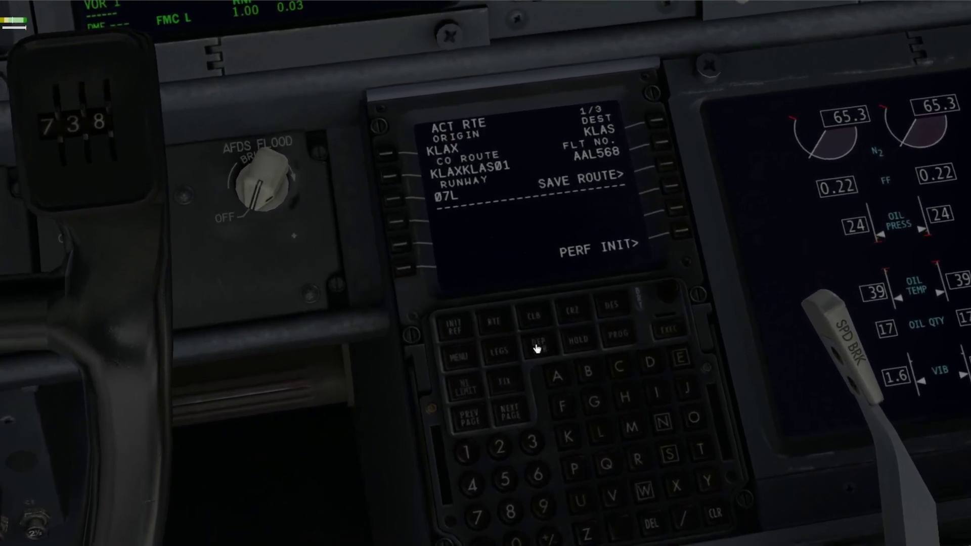
click(537, 348)
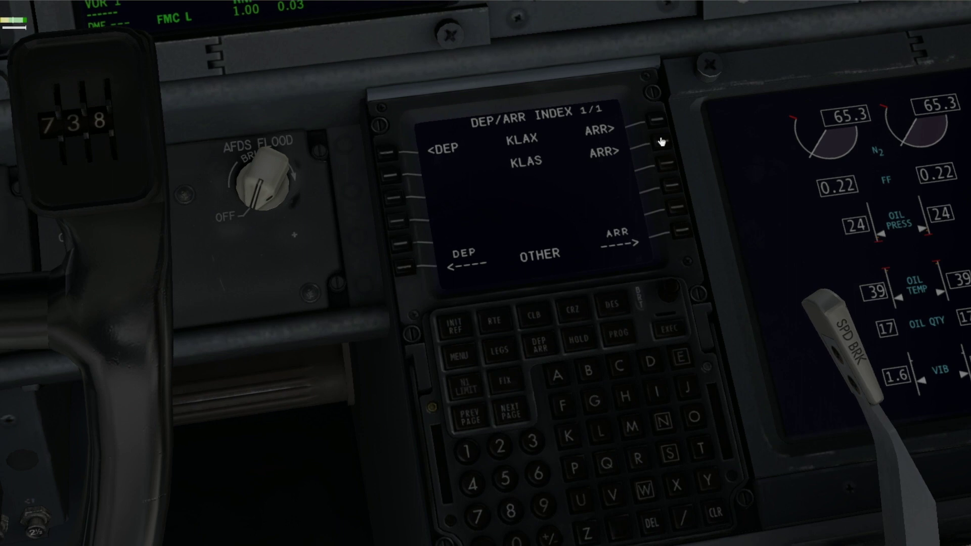
click(496, 322)
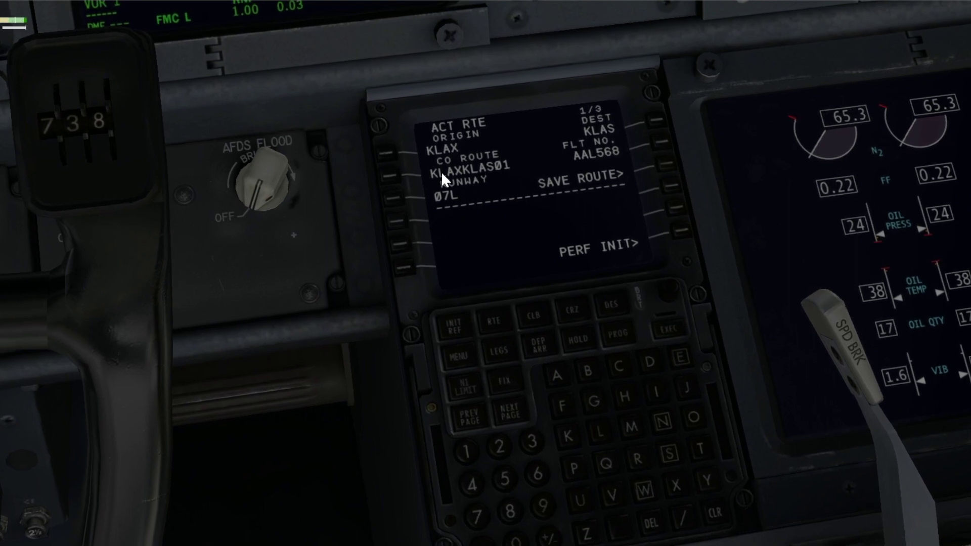
scroll(441, 172, down, 5)
scroll(471, 212, down, 4)
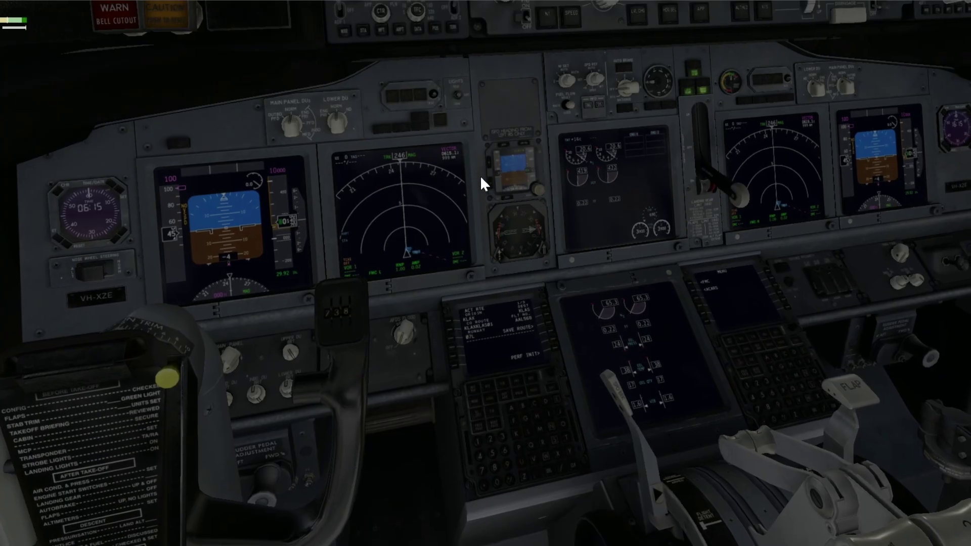